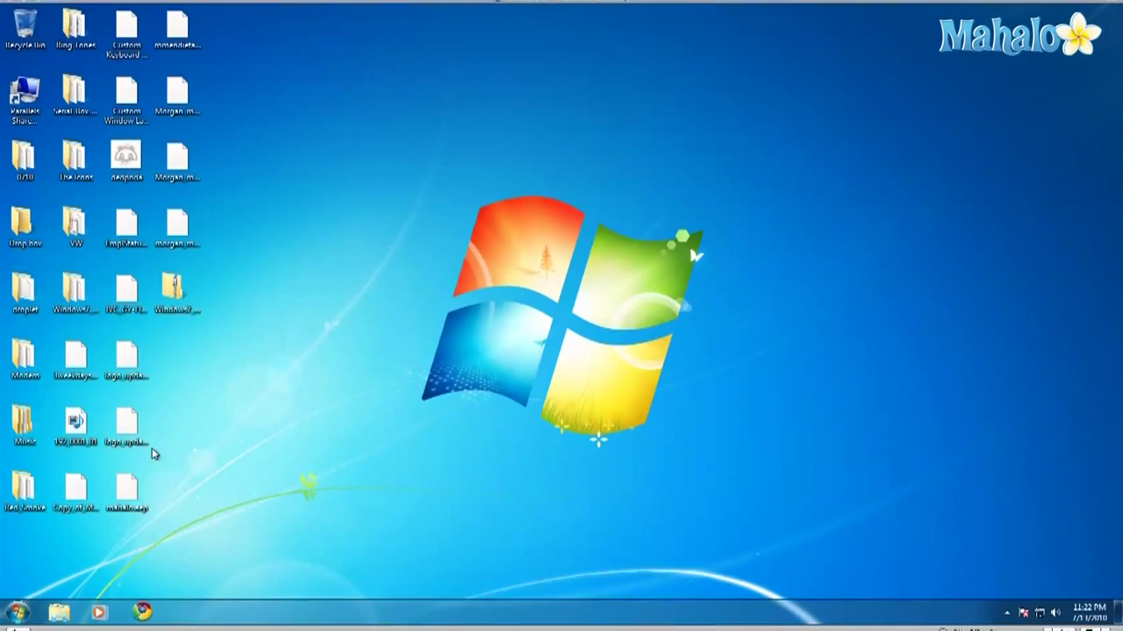
- Open the Windows 7 Start menu from the taskbar's Start button
{"action": "left_click", "coordinate": [21, 612]}
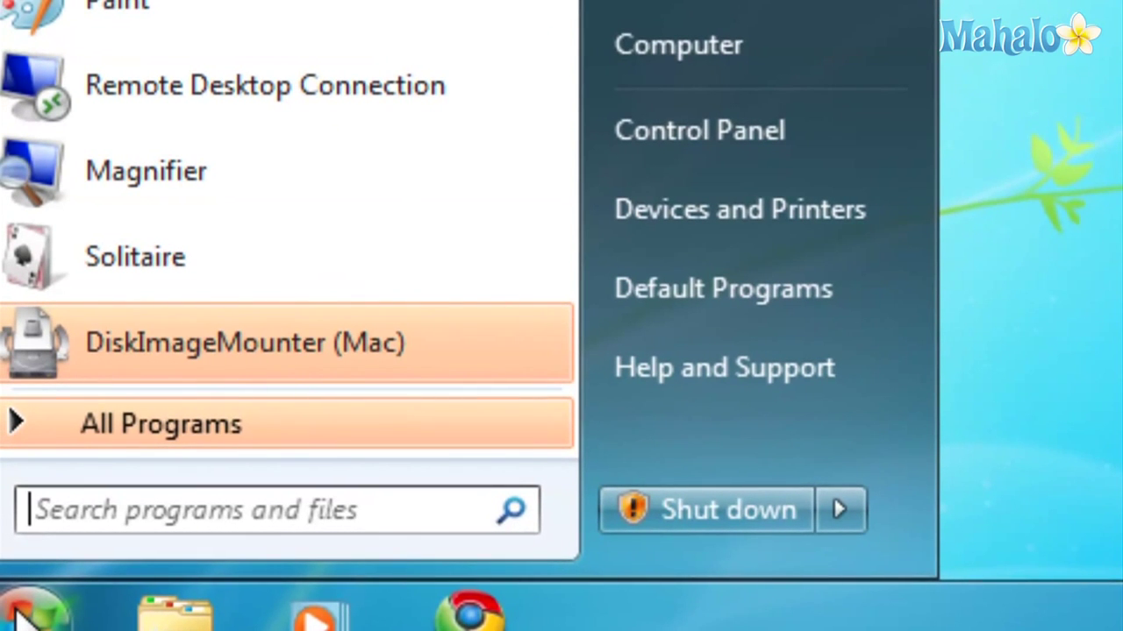
- Run gpedit.msc from the Start menu search to launch the Local Group Policy Editor
{"action": "type", "text": "gpedit.msc"}
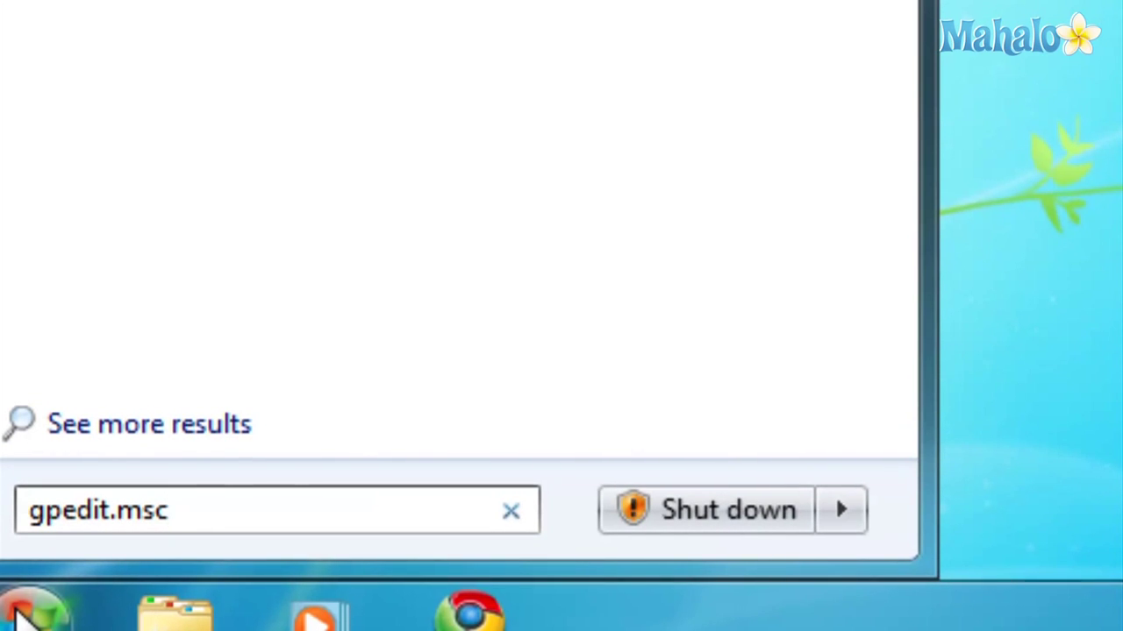
{"action": "key", "text": "Return"}
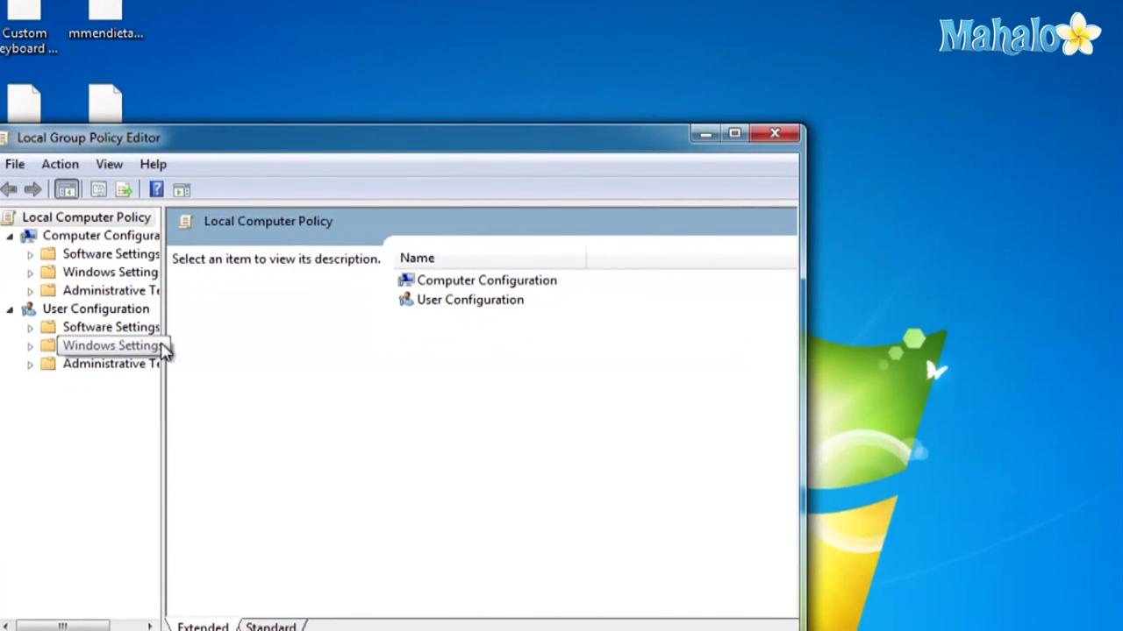
- Widen the tree pane and expand Windows Settings > Security Settings > AppLocker to show Executable Rules
{"action": "left_click_drag", "start_coordinate": [163, 343], "coordinate": [419, 343]}
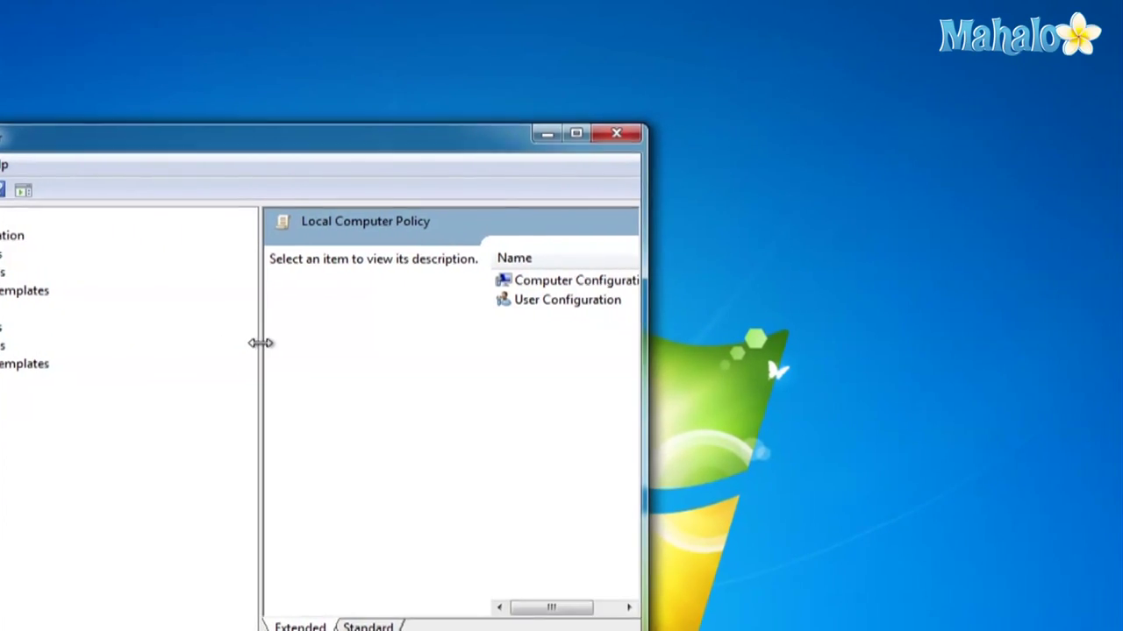
{"action": "left_click_drag", "start_coordinate": [141, 186], "coordinate": [298, 167]}
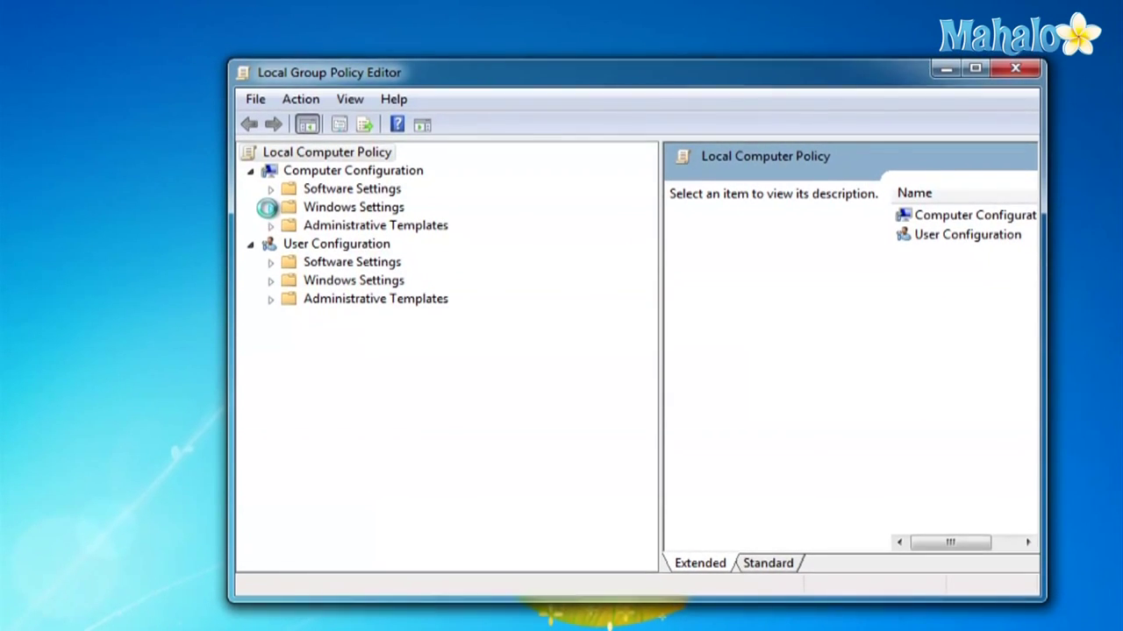
{"action": "left_click", "coordinate": [268, 207]}
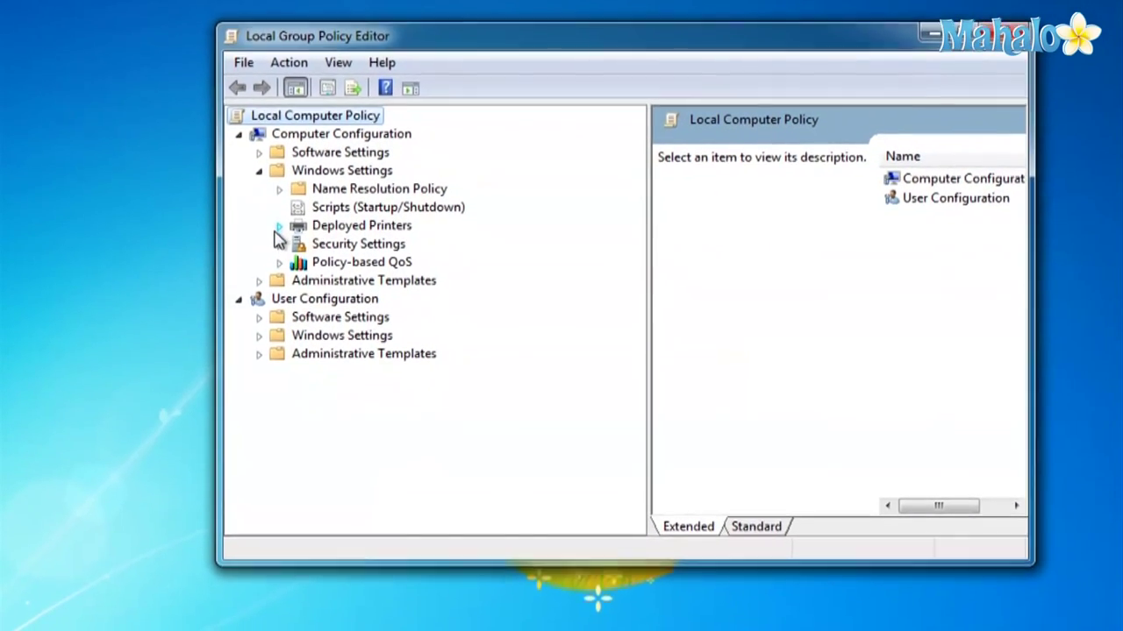
{"action": "left_click", "coordinate": [279, 243]}
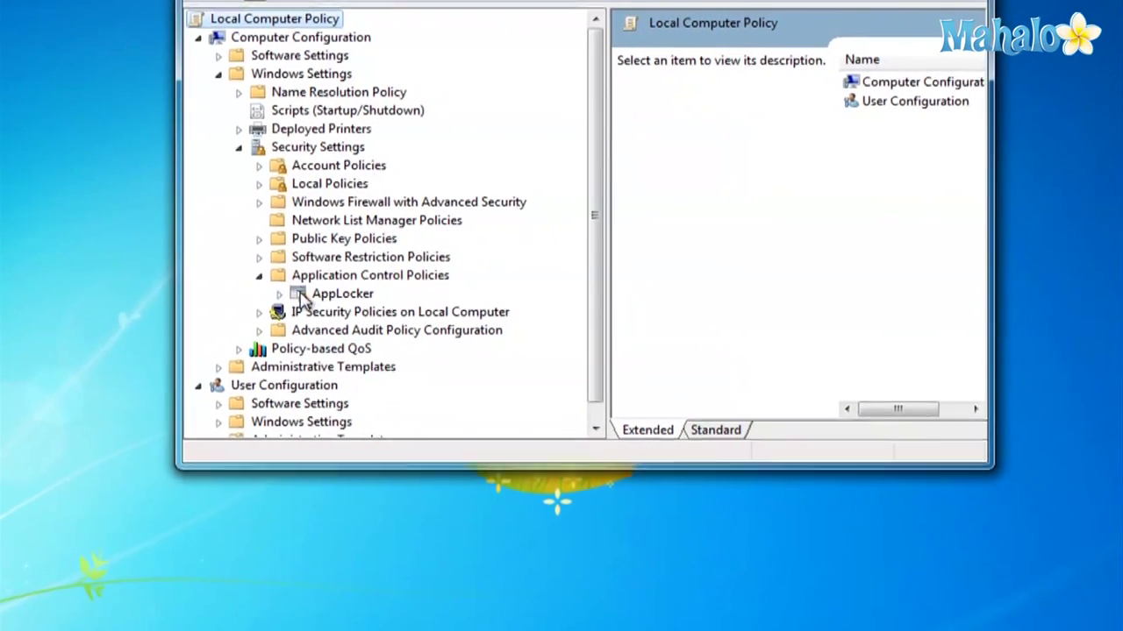
{"action": "left_click", "coordinate": [301, 303]}
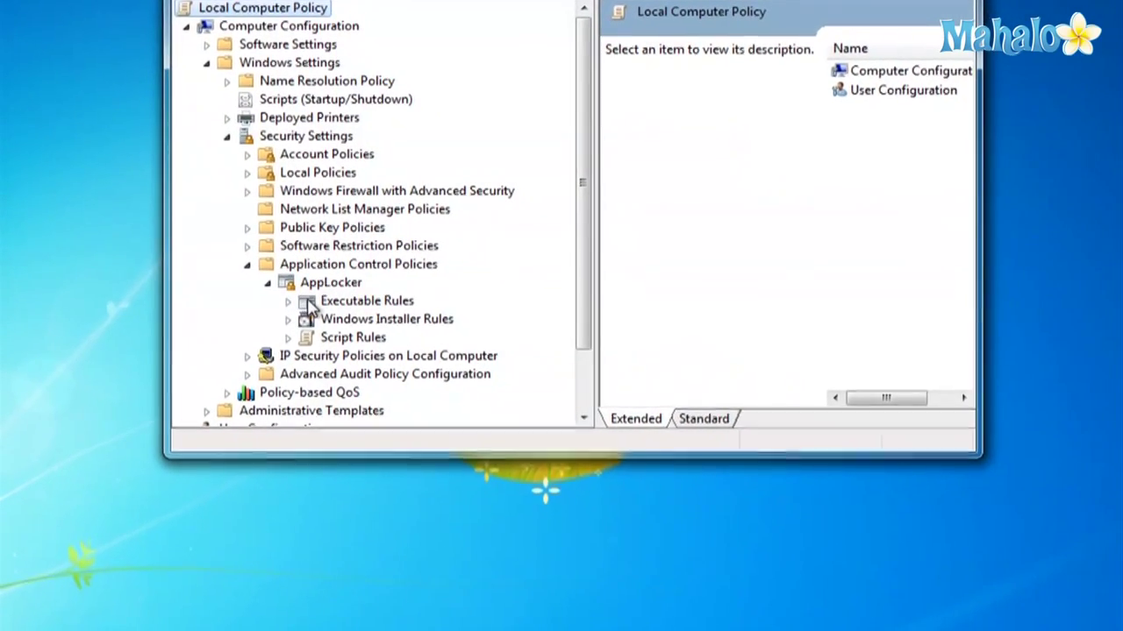
{"action": "left_click", "coordinate": [335, 314]}
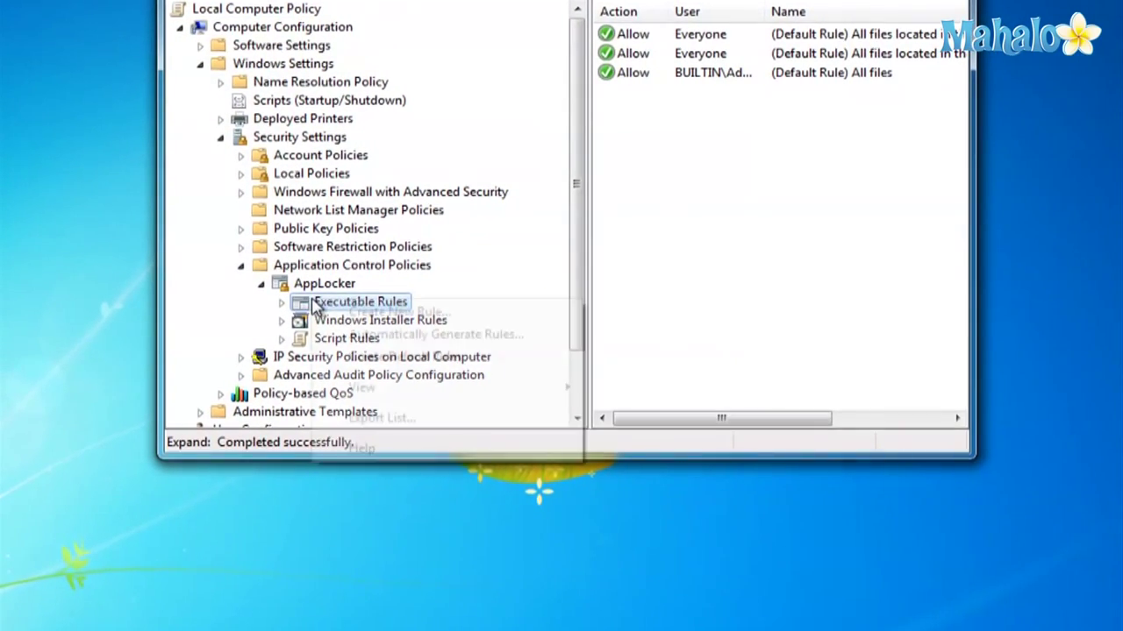
{"action": "right_click", "coordinate": [311, 303]}
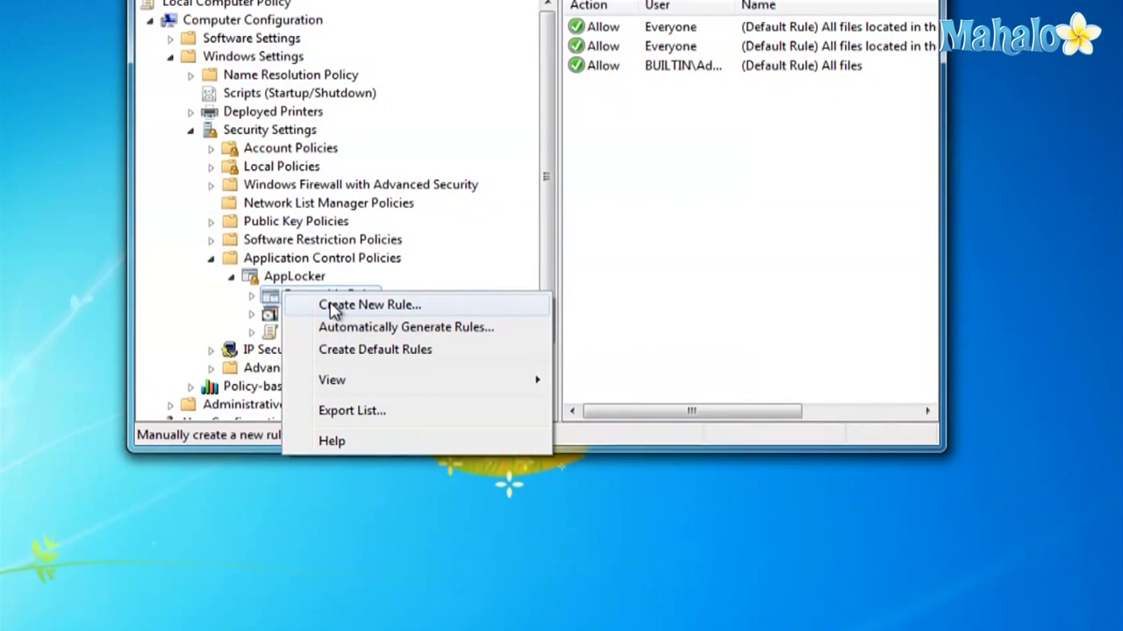
- Start a new executable rule with Create New Rule and proceed to its Deny permissions for Everyone
{"action": "left_click", "coordinate": [334, 306]}
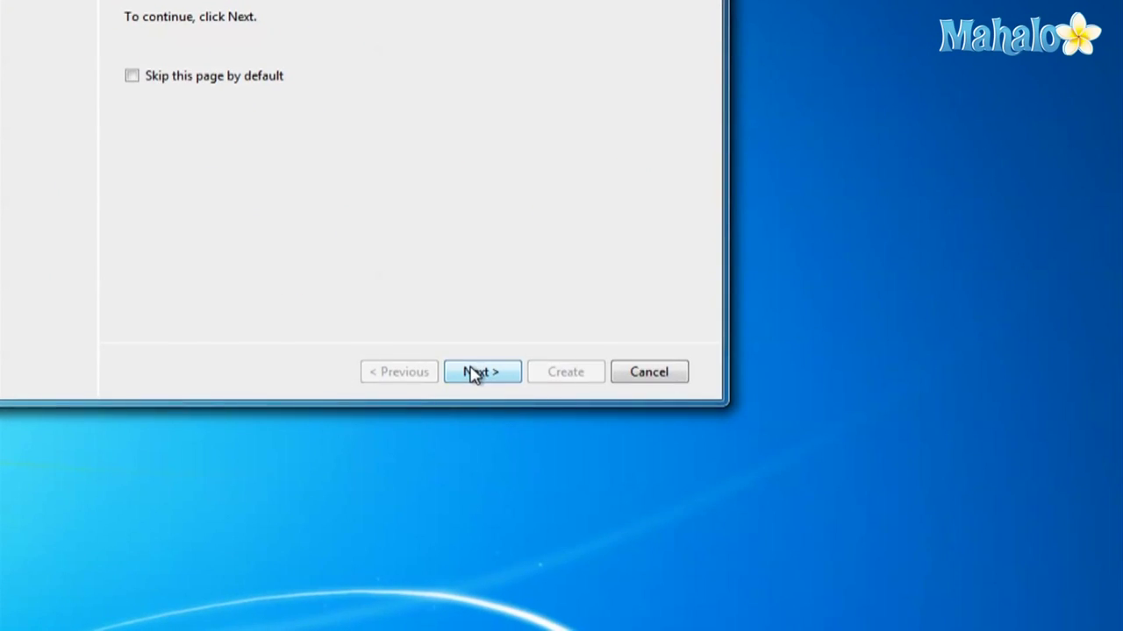
{"action": "left_click", "coordinate": [474, 373]}
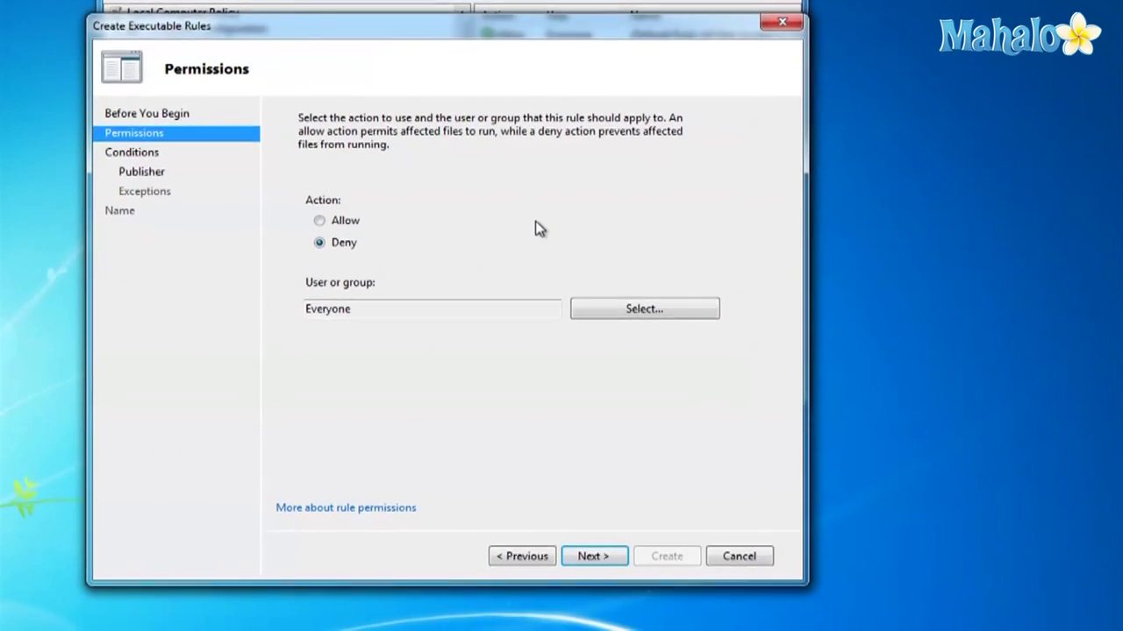
{"action": "left_click", "coordinate": [566, 261]}
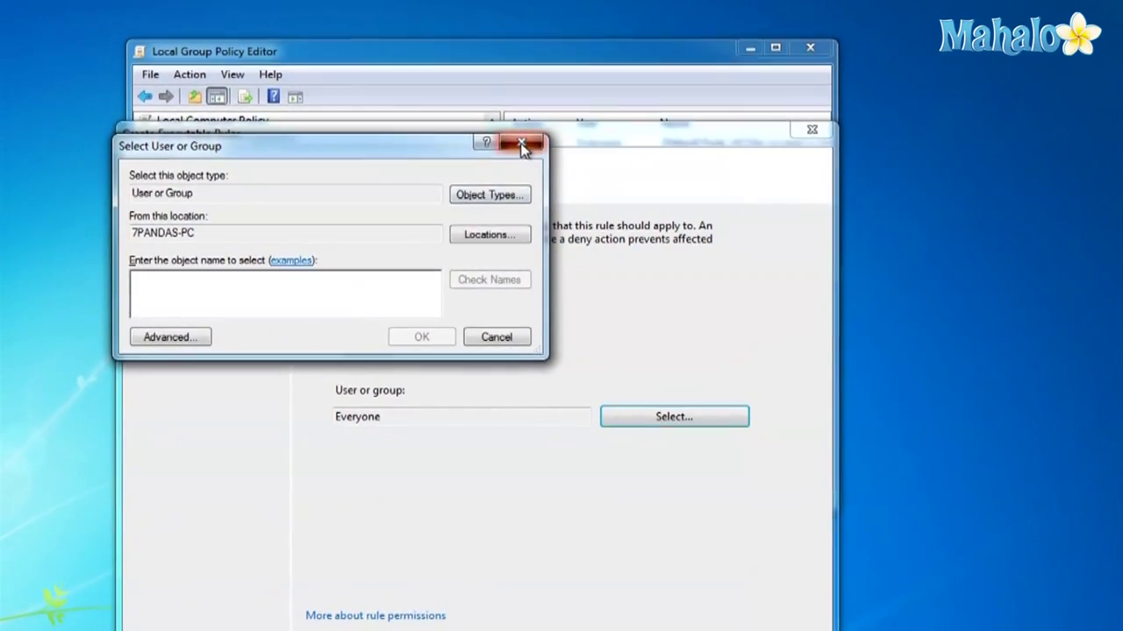
- Keep Everyone as the rule's user and choose Path as the primary condition
{"action": "left_click", "coordinate": [552, 107]}
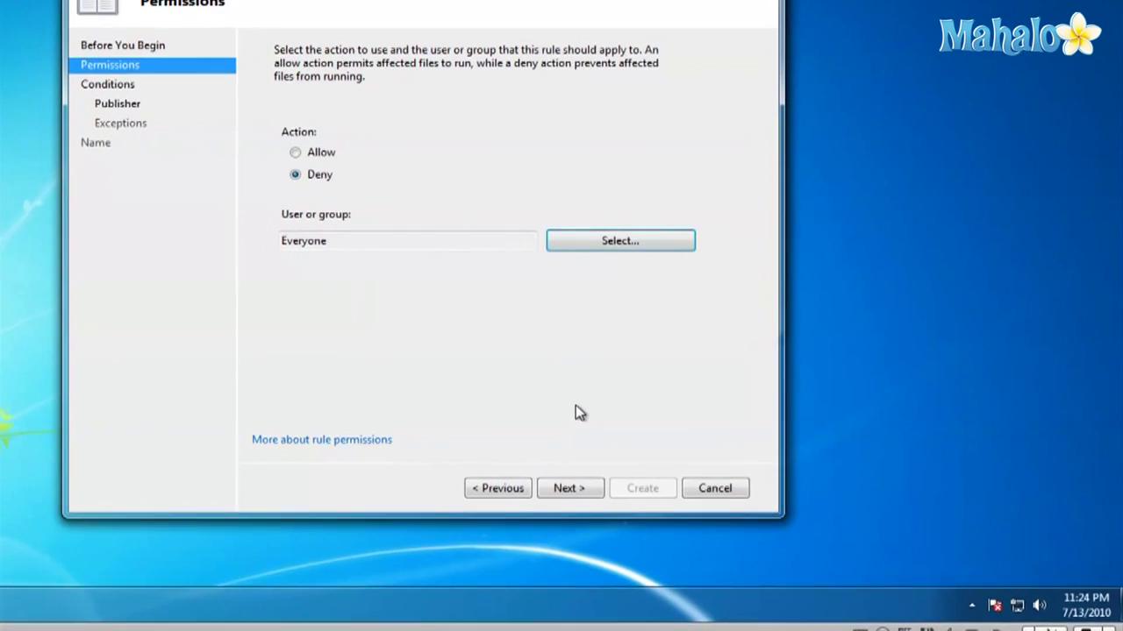
{"action": "left_click", "coordinate": [576, 482]}
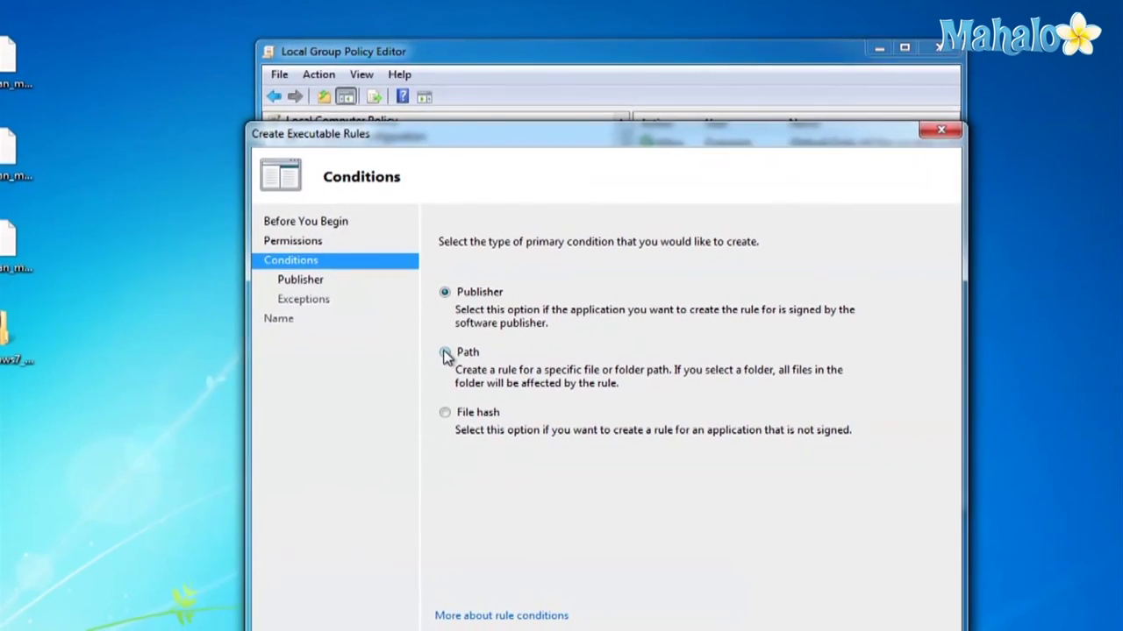
{"action": "left_click", "coordinate": [445, 353]}
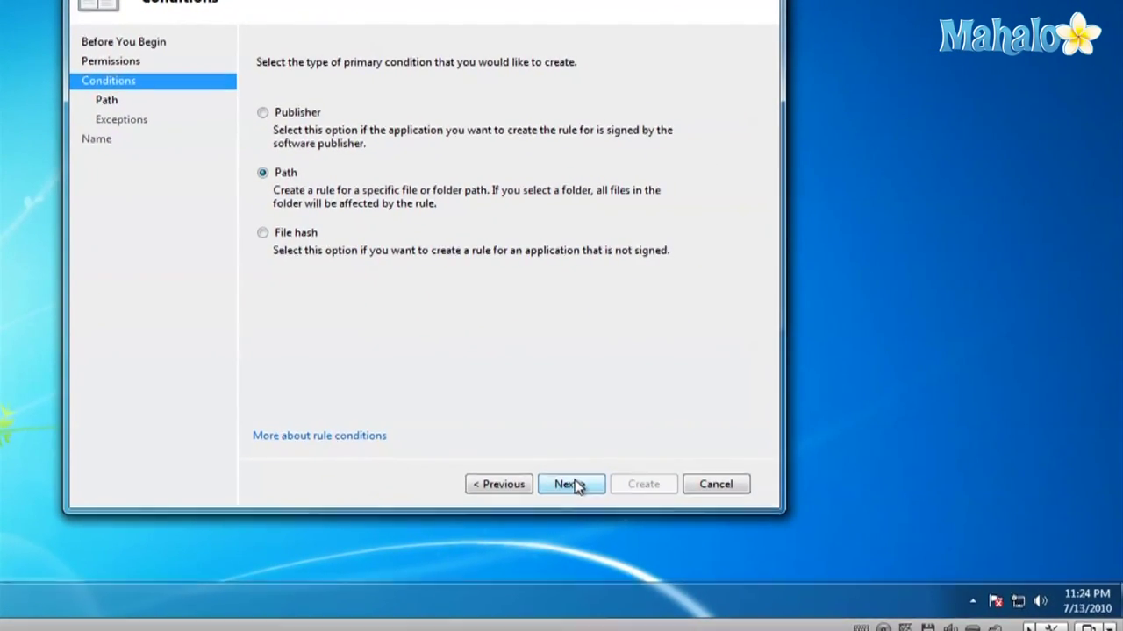
- Set the rule path to %PROGRAMFILES%\DVD Maker\DVDMaker.exe by browsing to the DVD Maker folder
{"action": "left_click", "coordinate": [572, 484]}
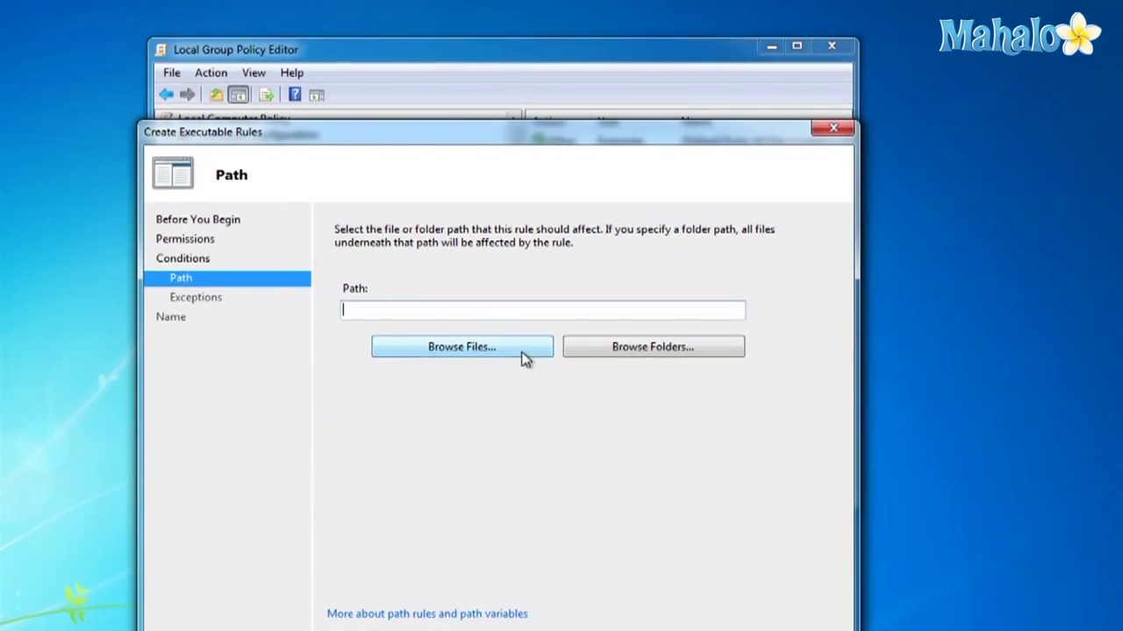
{"action": "left_click", "coordinate": [525, 360]}
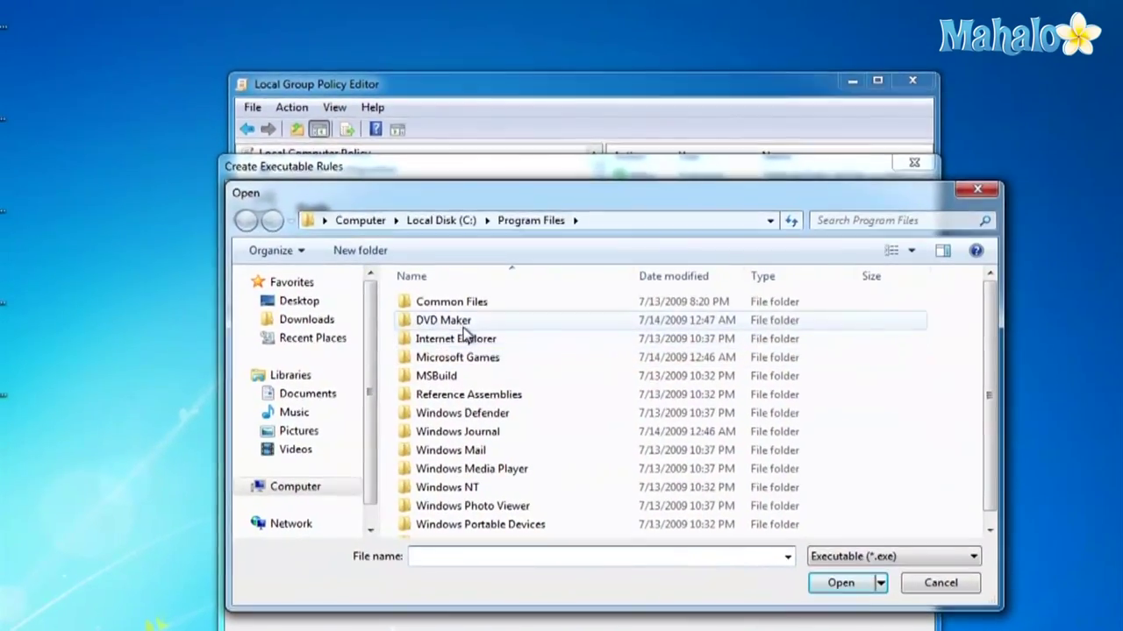
{"action": "double_click", "coordinate": [461, 323]}
{"action": "left_click", "coordinate": [450, 340]}
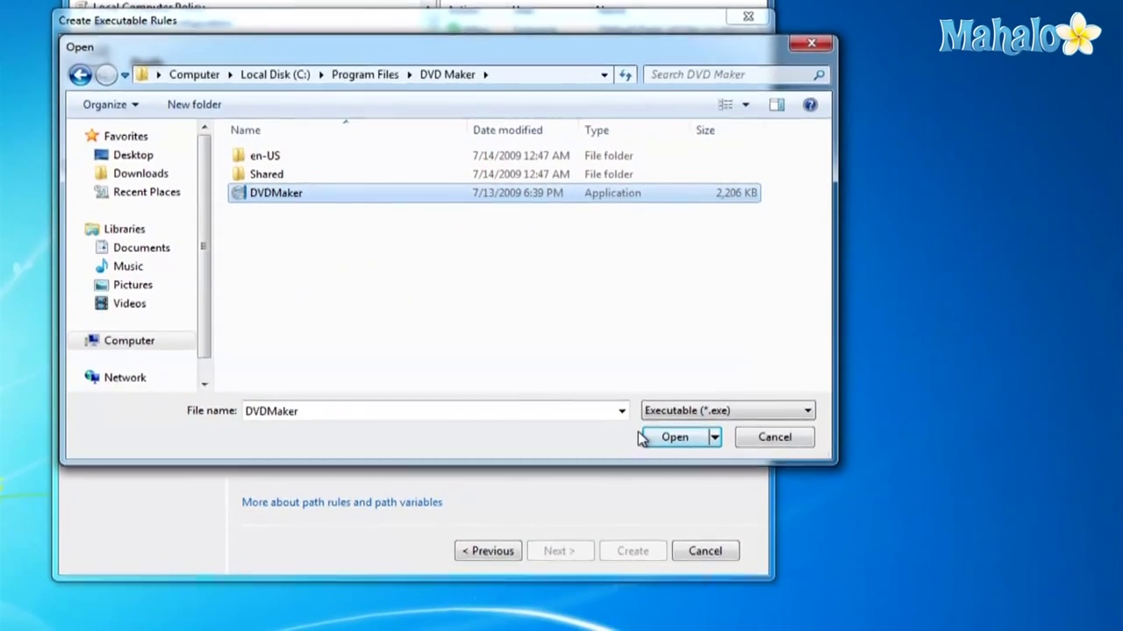
{"action": "left_click", "coordinate": [643, 437]}
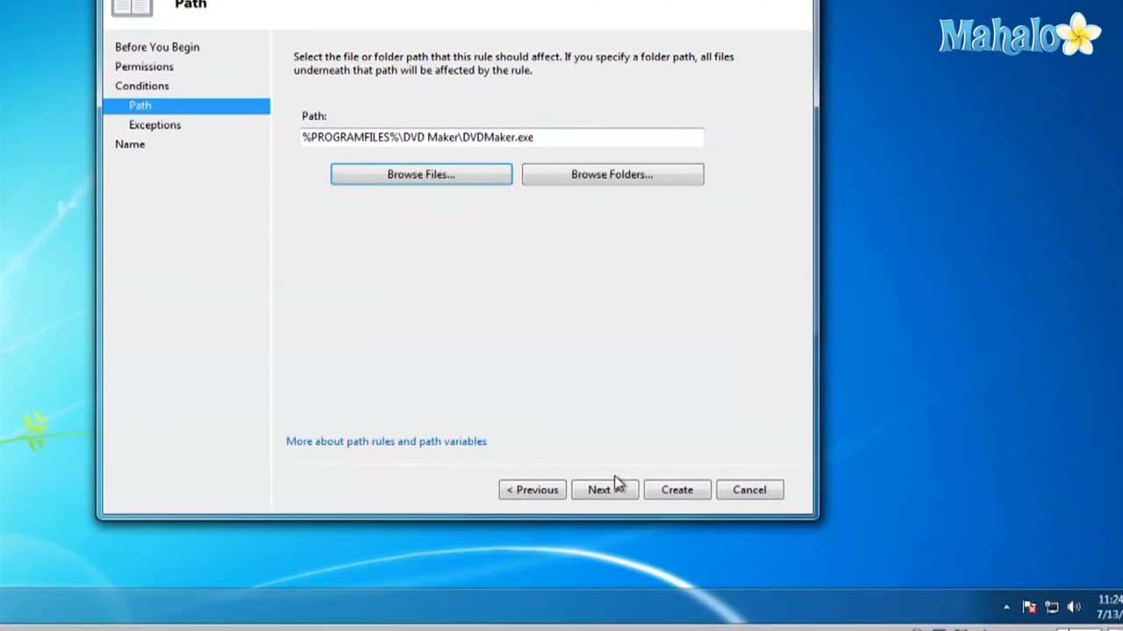
- Look at the exception types on the Exceptions page and leave the rule with no exceptions
{"action": "left_click", "coordinate": [614, 484]}
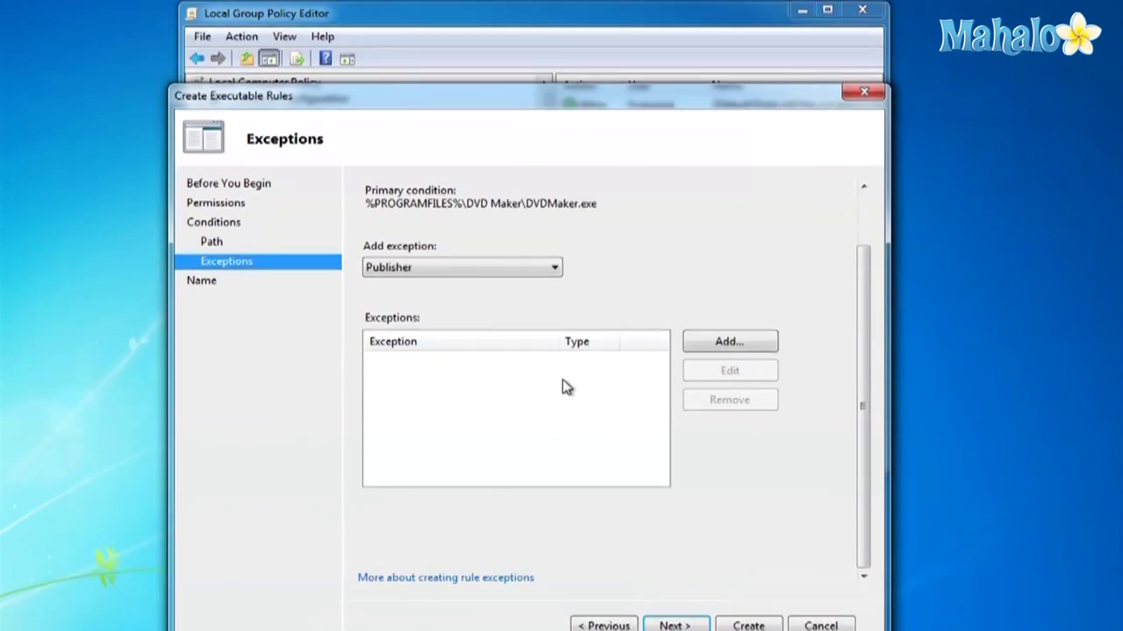
{"action": "left_click", "coordinate": [565, 314]}
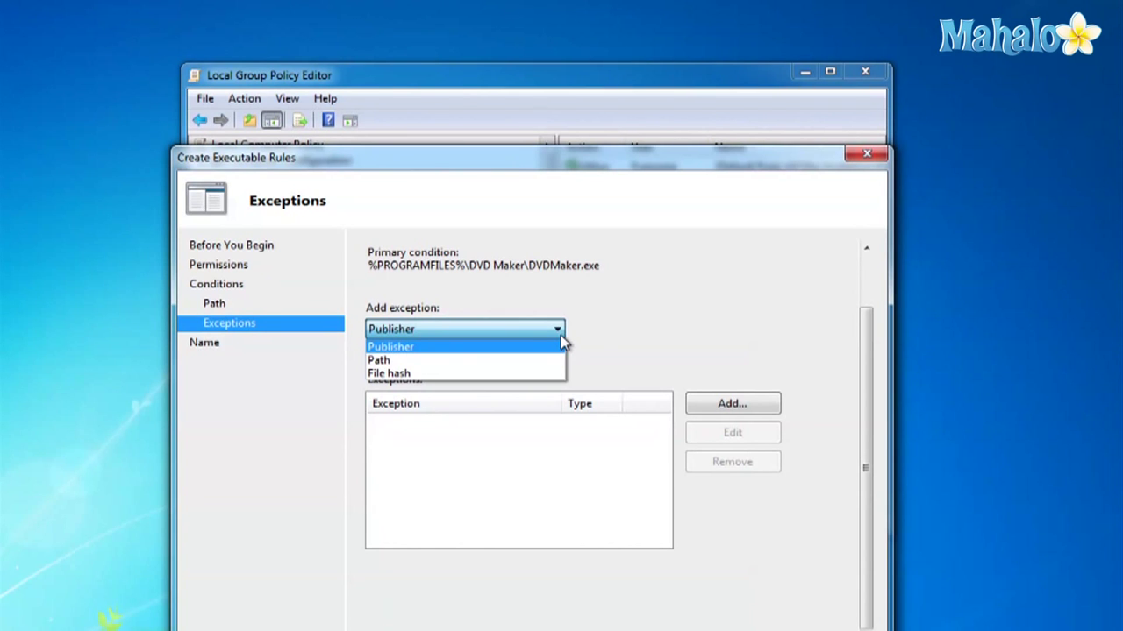
{"action": "left_click", "coordinate": [561, 335]}
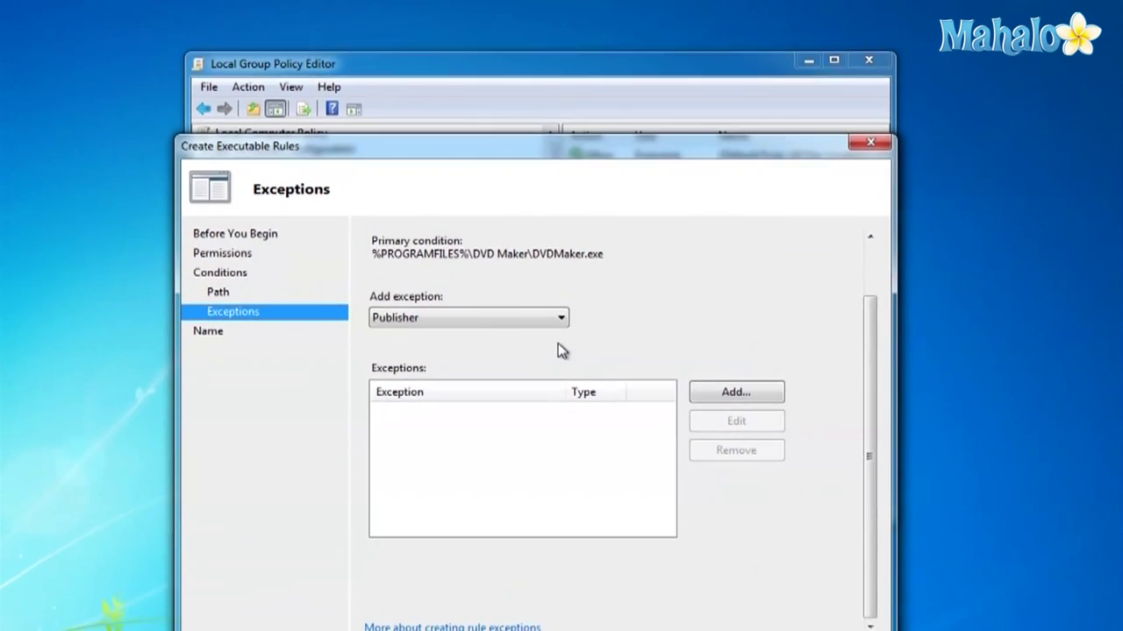
{"action": "left_click", "coordinate": [597, 338]}
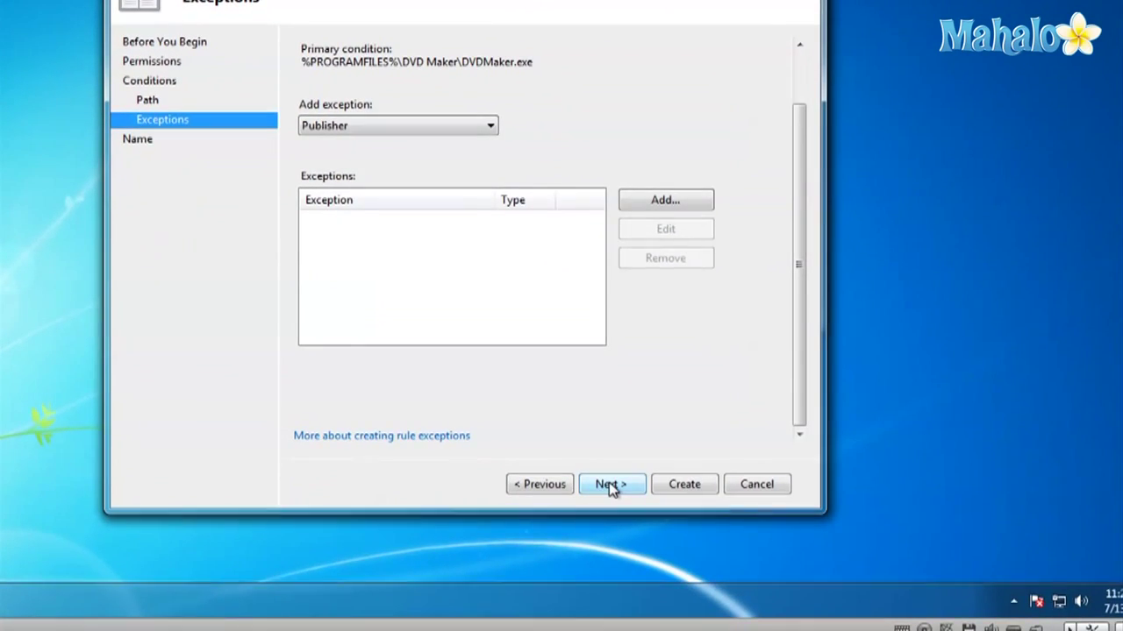
- Trim the rule name to DVDMaker.exe and create the Deny rule for Everyone
{"action": "left_click", "coordinate": [646, 530]}
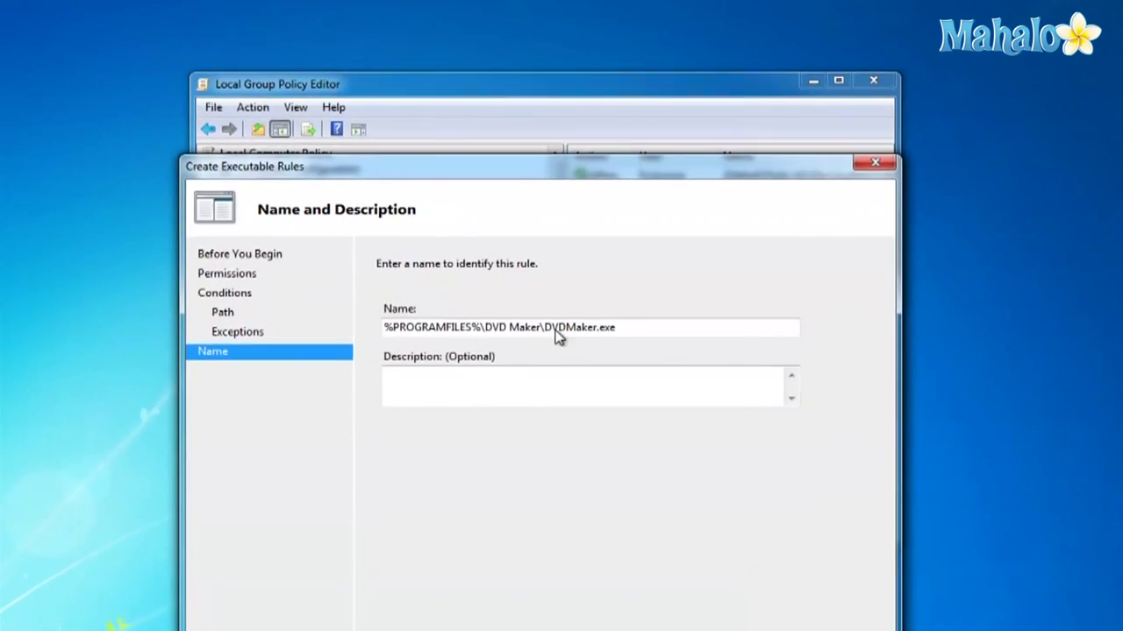
{"action": "left_click_drag", "start_coordinate": [552, 330], "coordinate": [354, 328]}
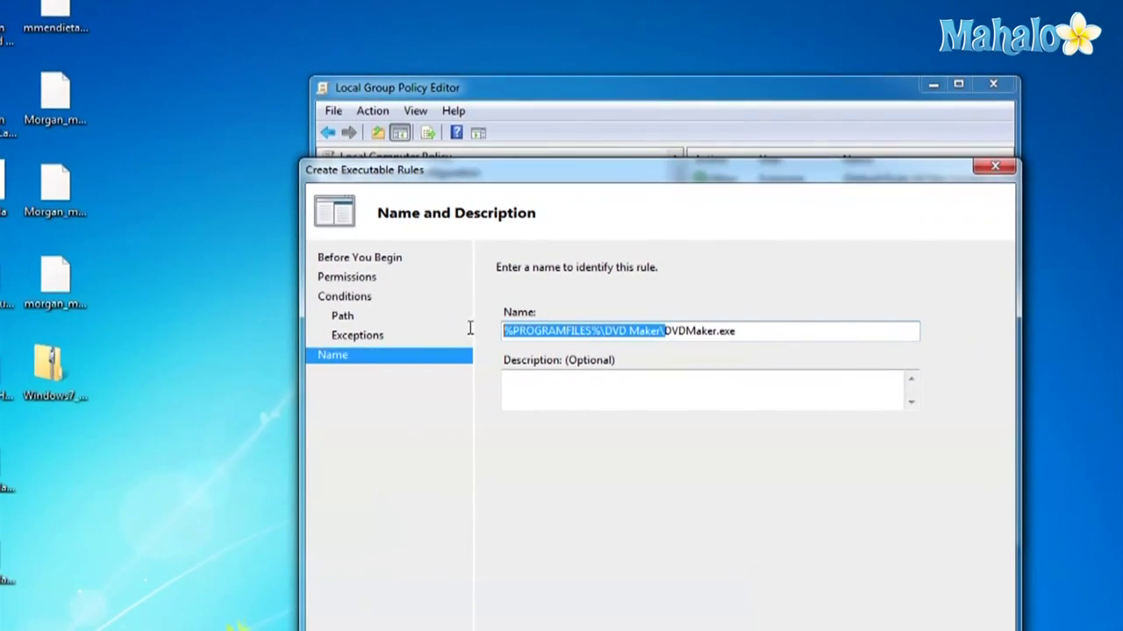
{"action": "key", "text": "BackSpace"}
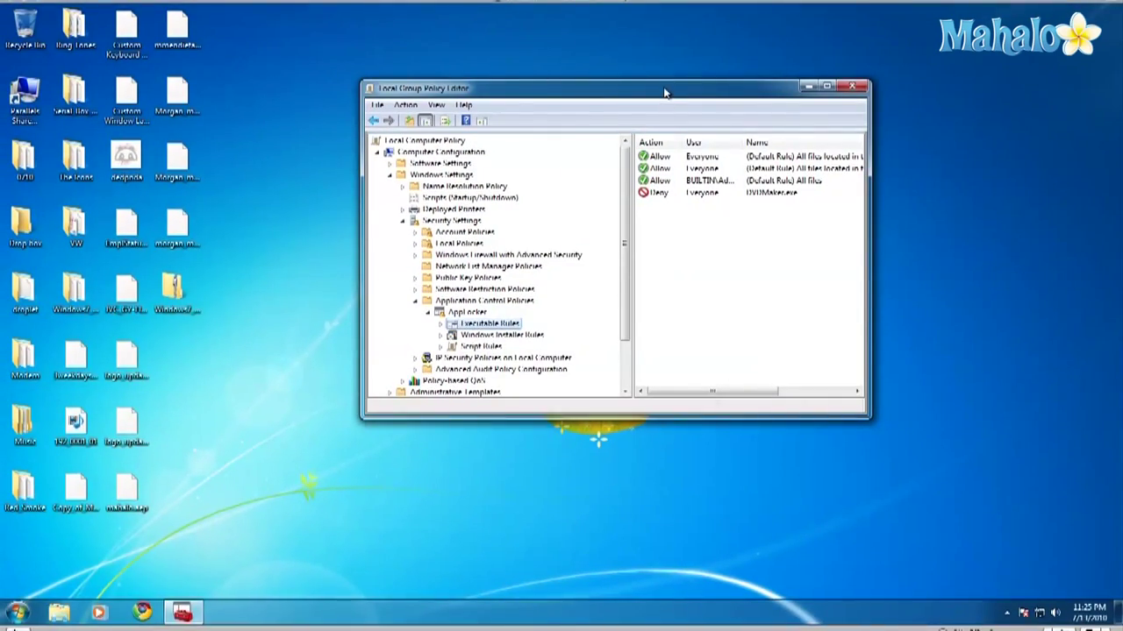
{"action": "left_click_drag", "start_coordinate": [664, 92], "coordinate": [565, 87]}
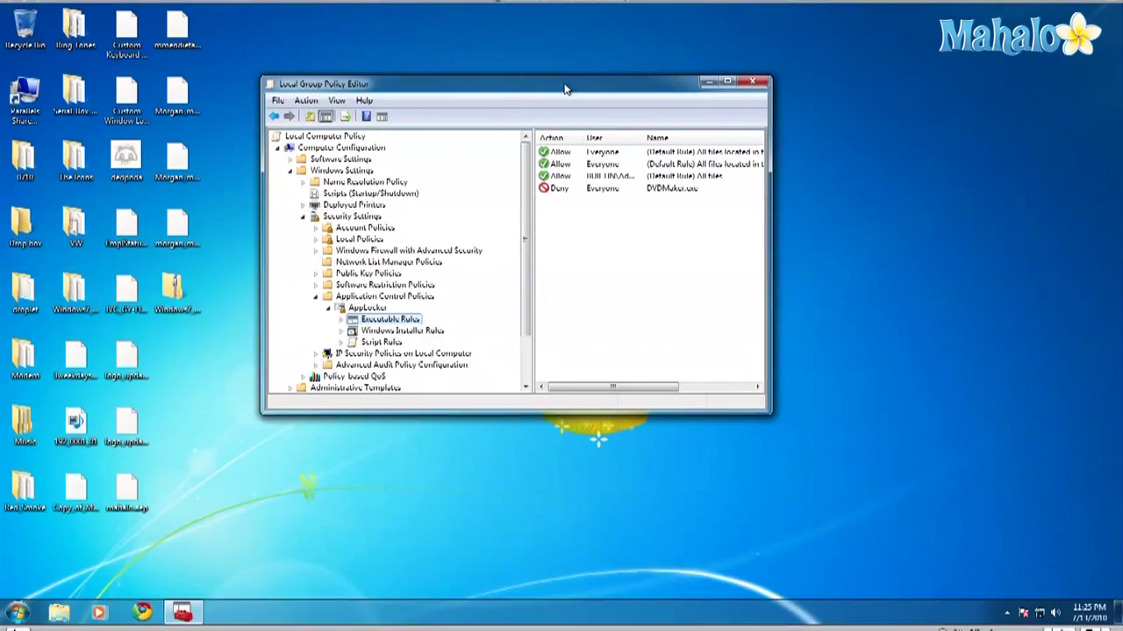
- Select the Deny DVDMaker.exe rule, widen the window, and choose Delete for it
{"action": "left_click", "coordinate": [583, 189]}
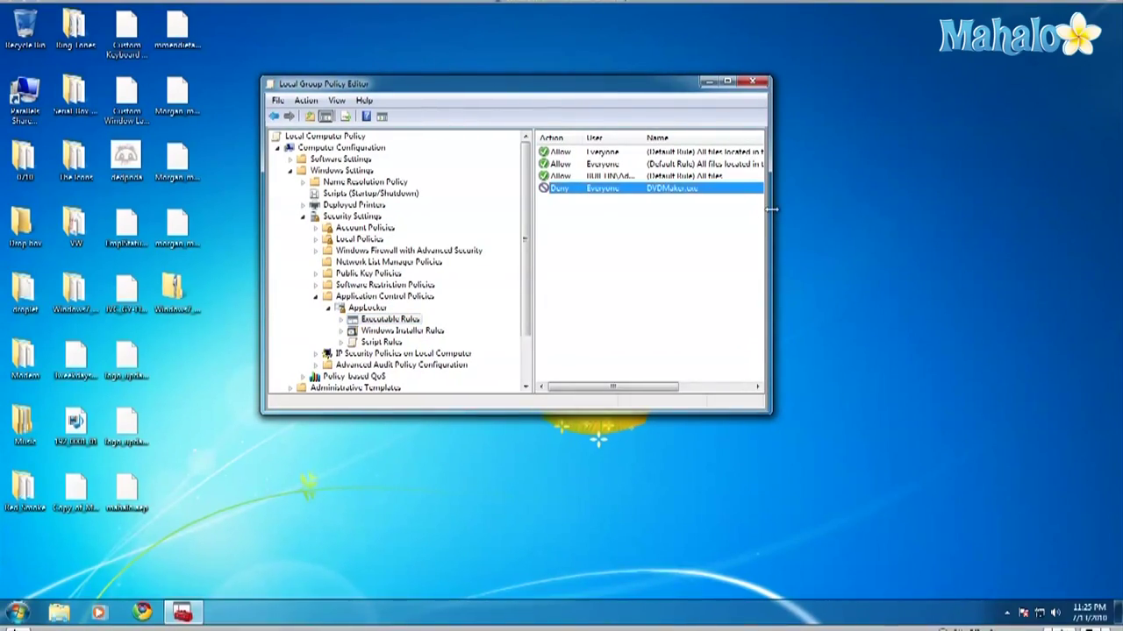
{"action": "left_click_drag", "start_coordinate": [771, 209], "coordinate": [998, 221]}
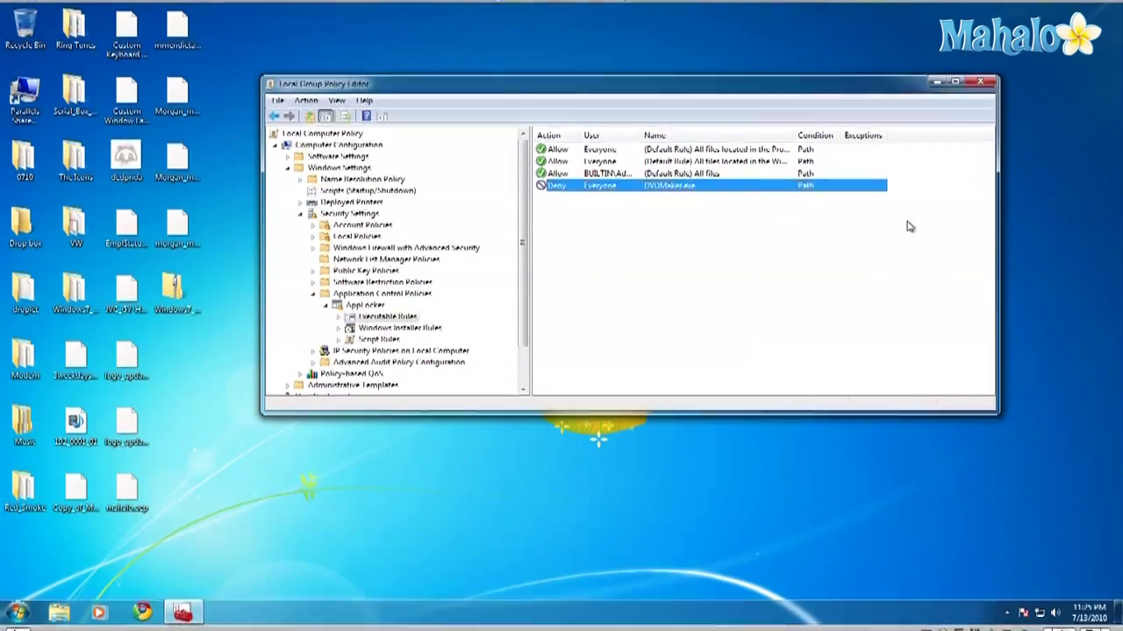
{"action": "right_click", "coordinate": [641, 189]}
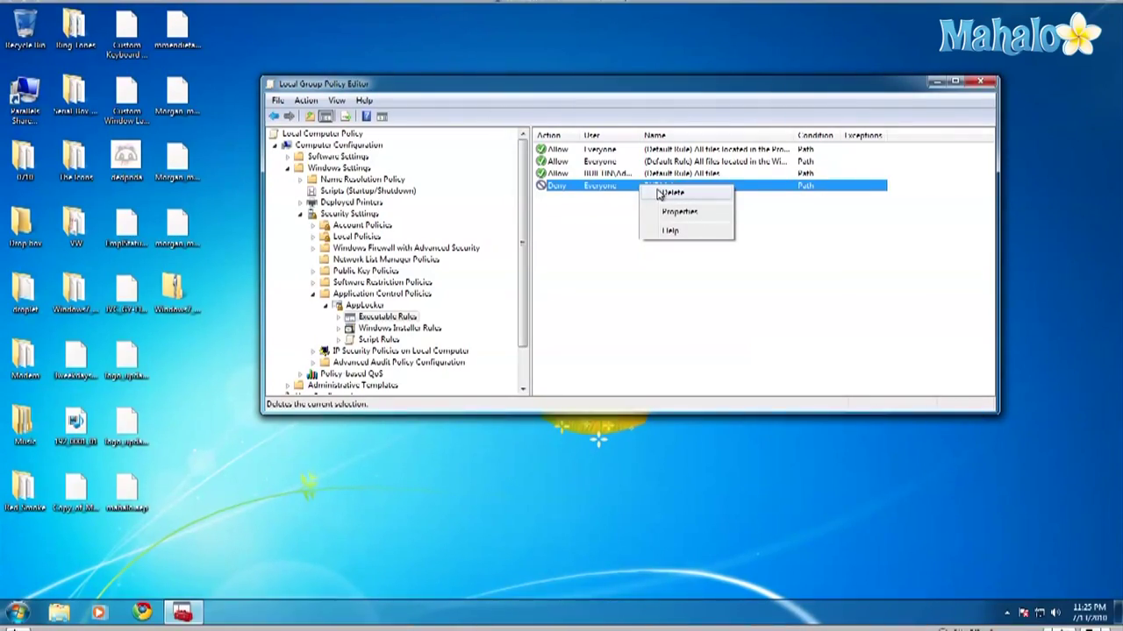
{"action": "left_click", "coordinate": [660, 193]}
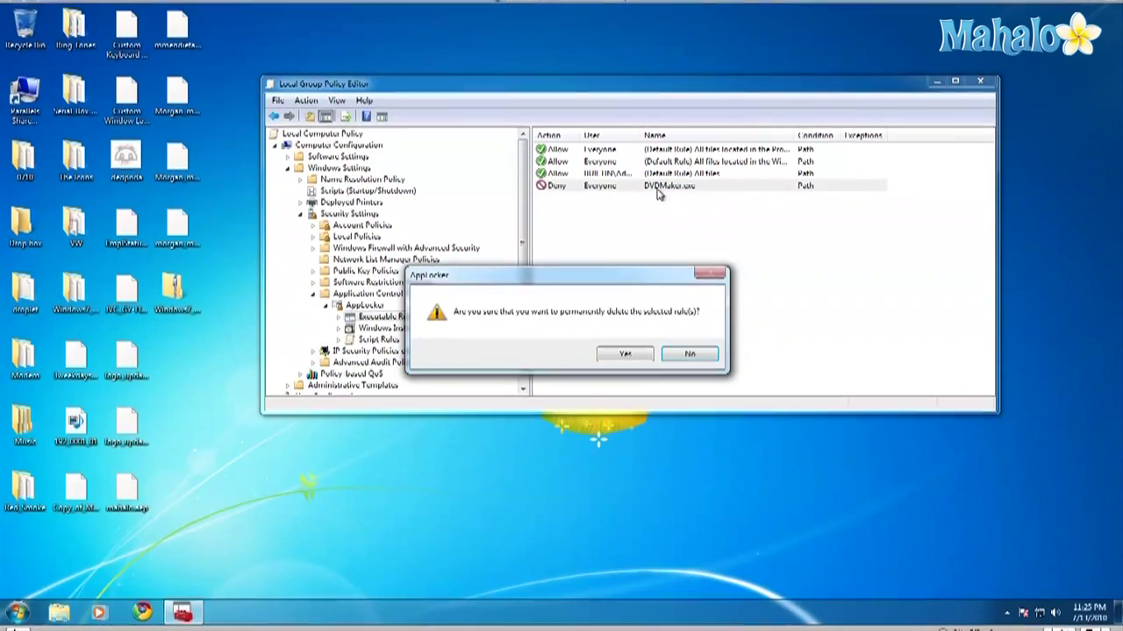